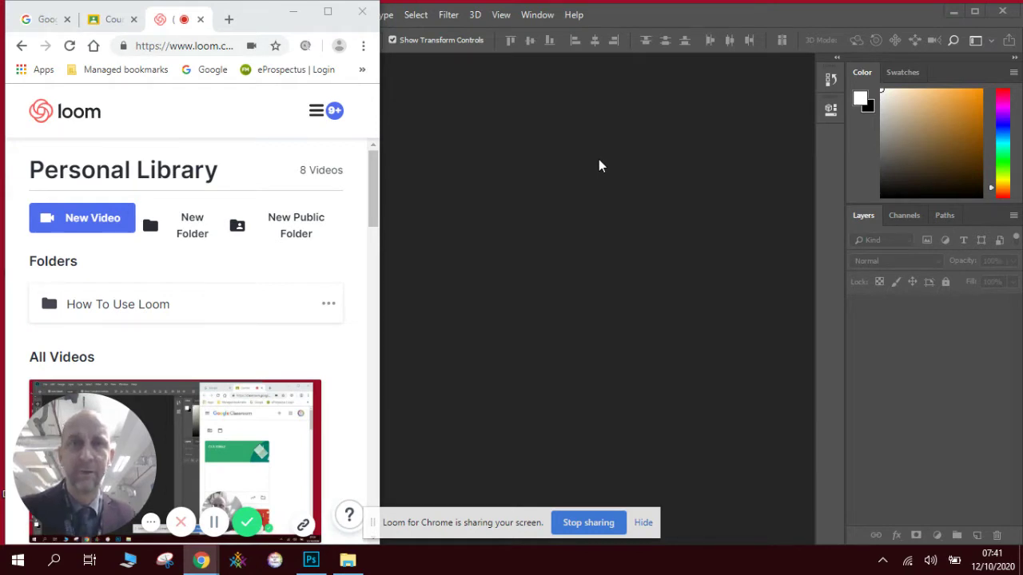
Open IMG_5167.JPG, the rose photo, from the Photoshop examples folder.
left_click(669, 16)
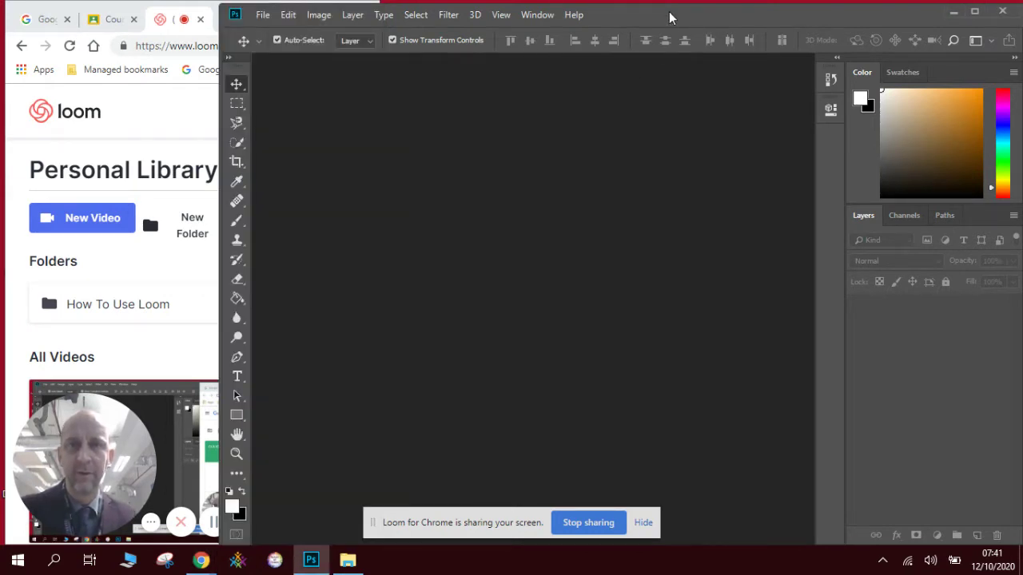
left_click(262, 15)
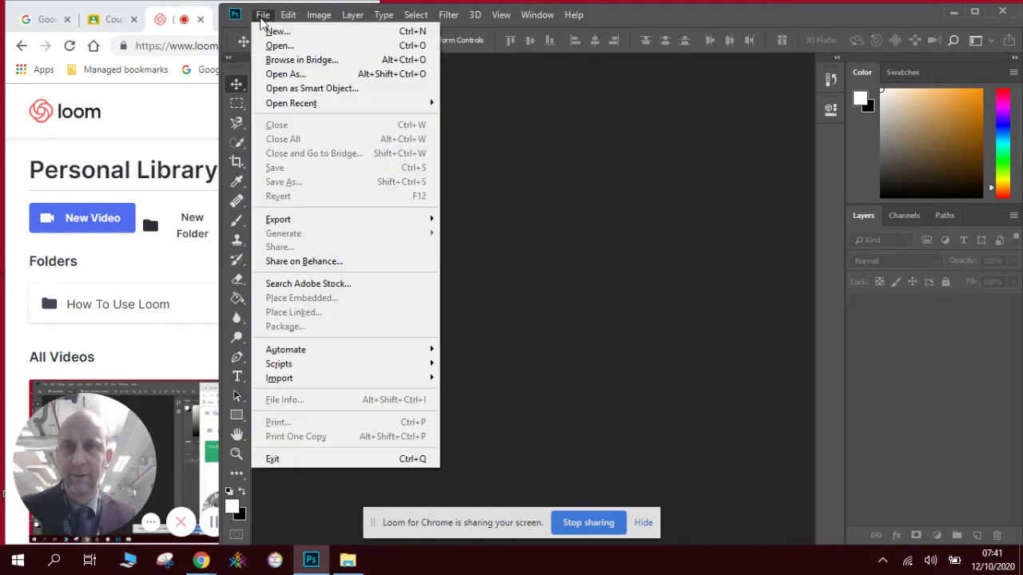
left_click(273, 44)
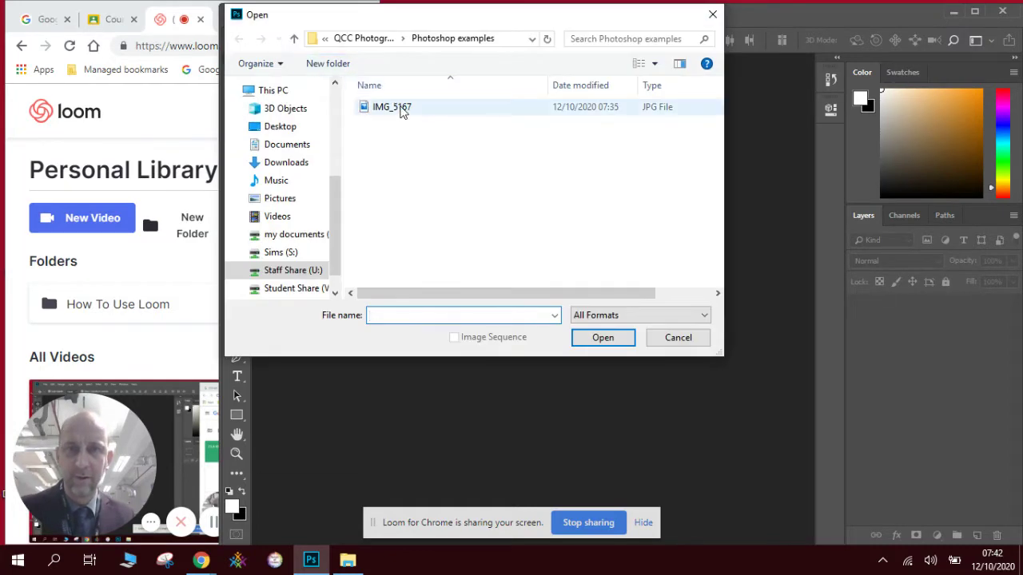
double_click(392, 107)
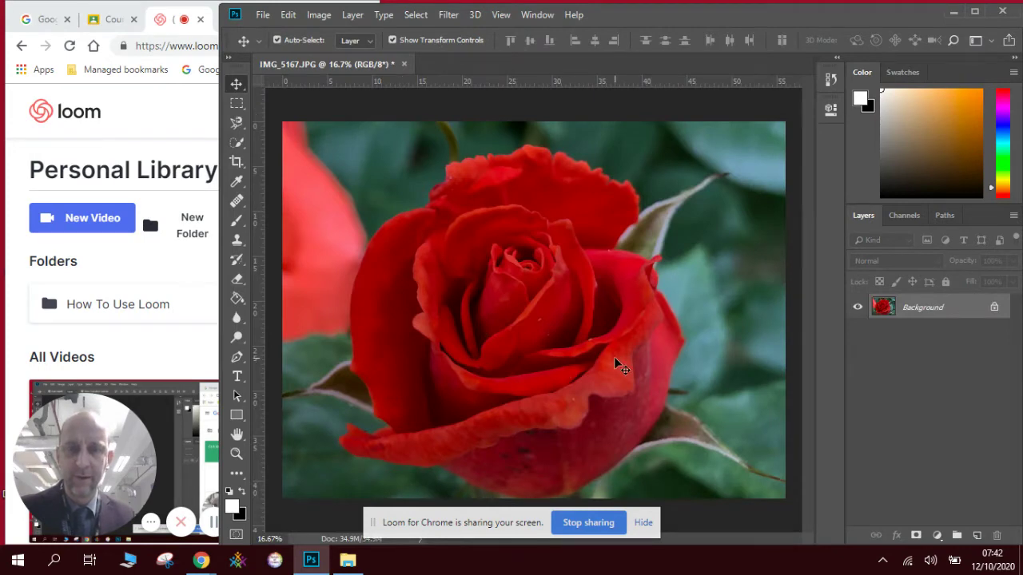
Convert the rose photo to black and white with the Black & White adjustment.
left_click(317, 20)
mouse_move(330, 60)
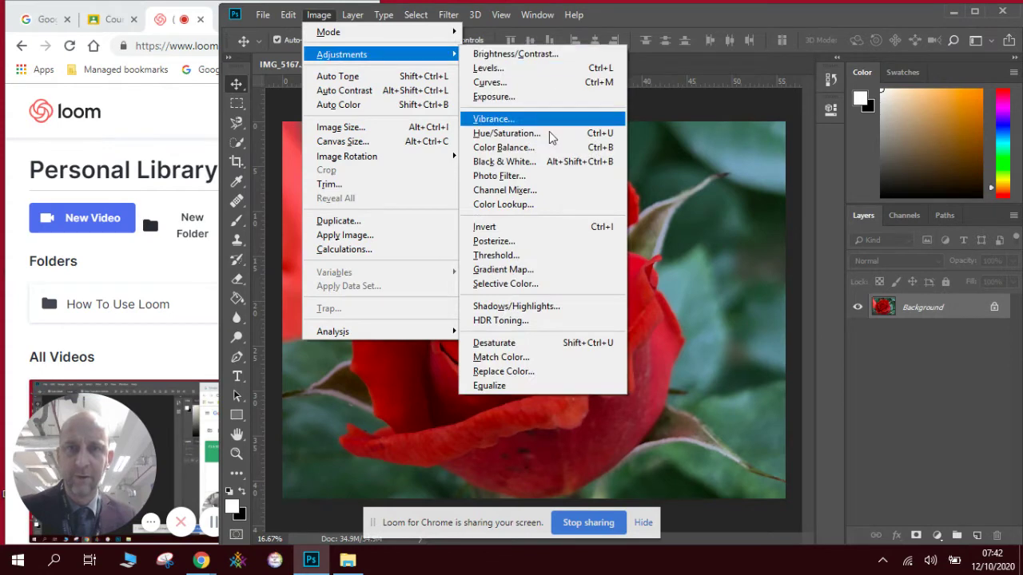
left_click(548, 162)
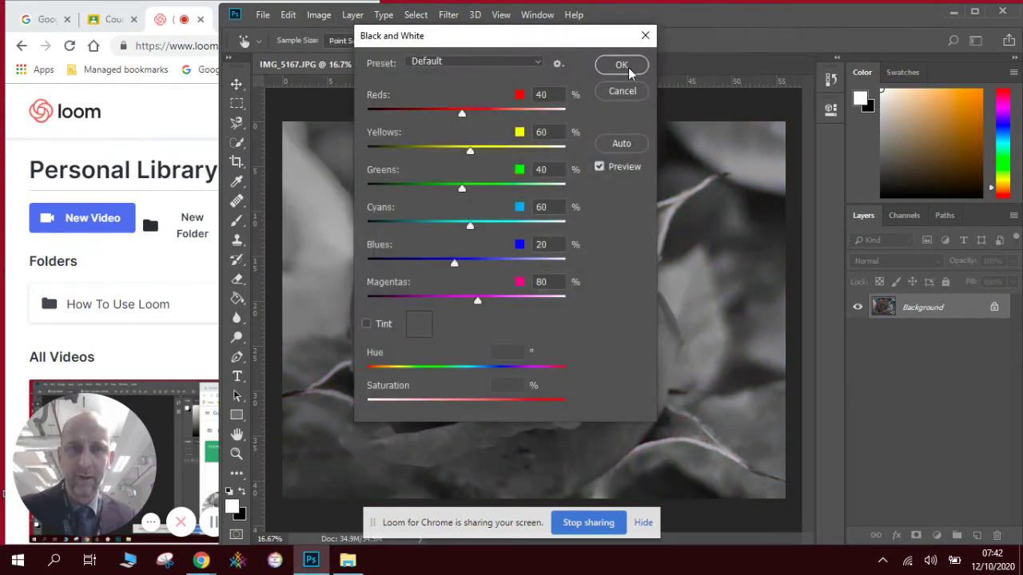
left_click(628, 65)
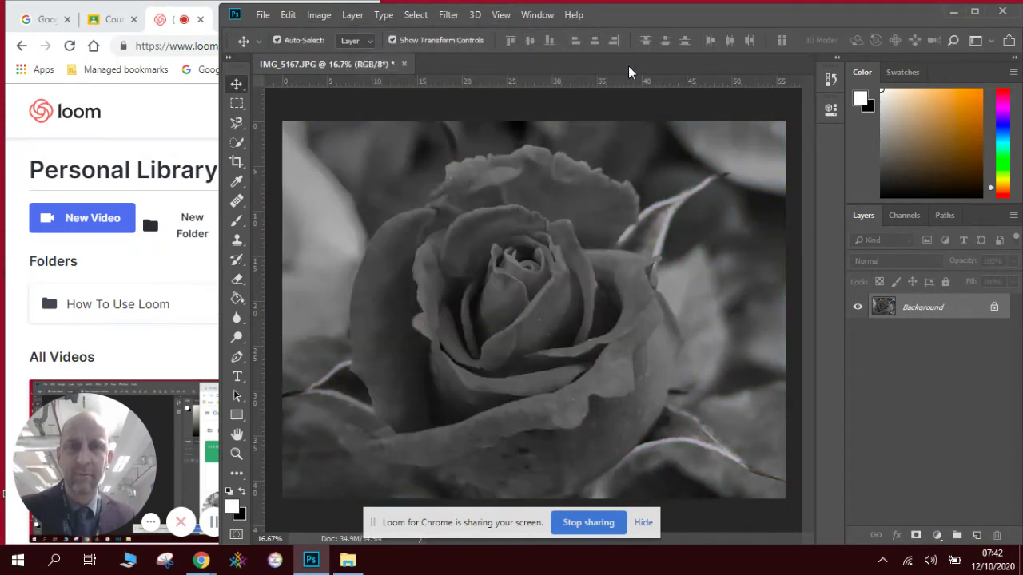
Apply a Brightness/Contrast adjustment of Brightness 40 and Contrast 65.
left_click(317, 18)
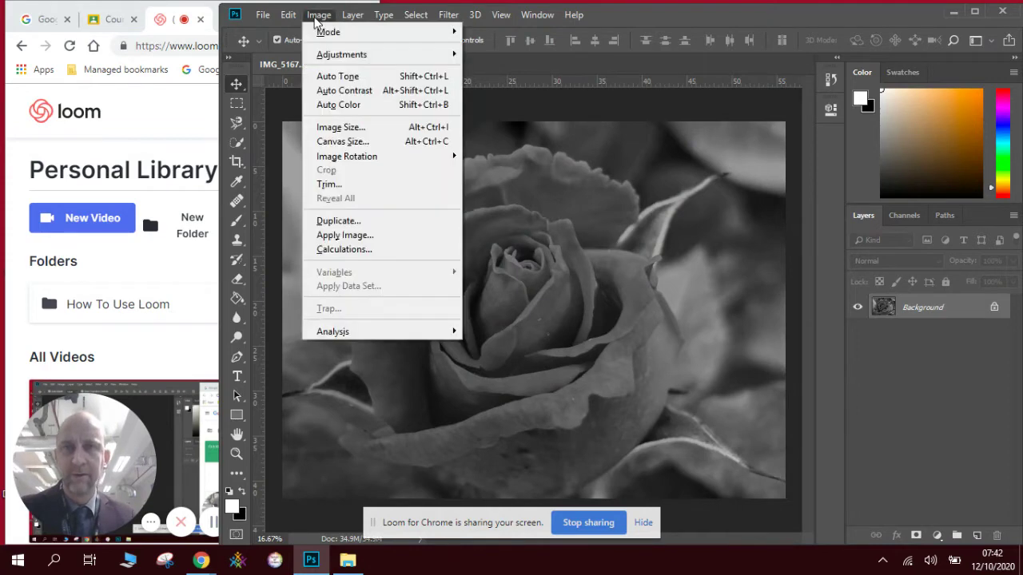
mouse_move(336, 54)
left_click(515, 56)
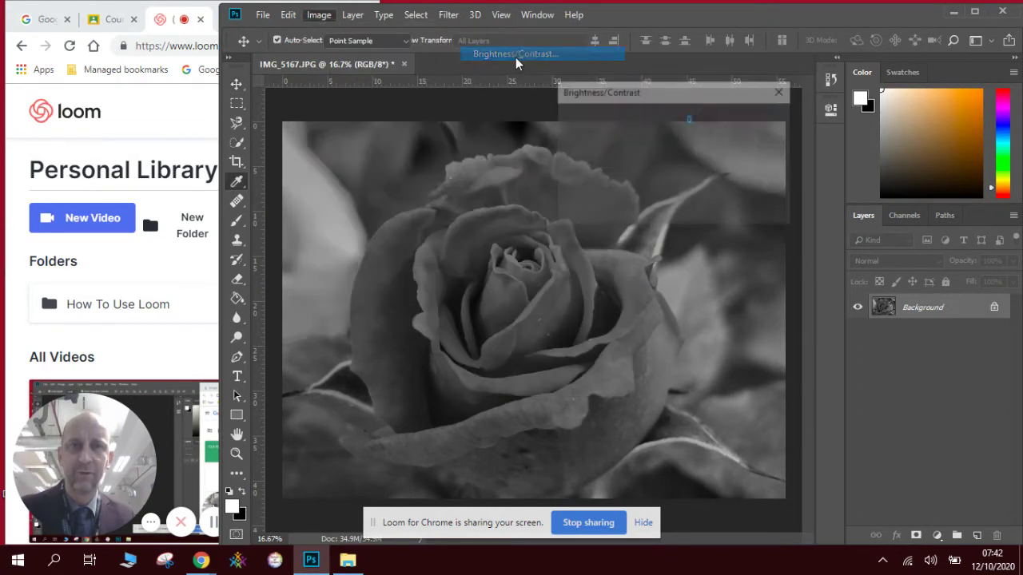
left_click_drag(670, 94, 772, 64)
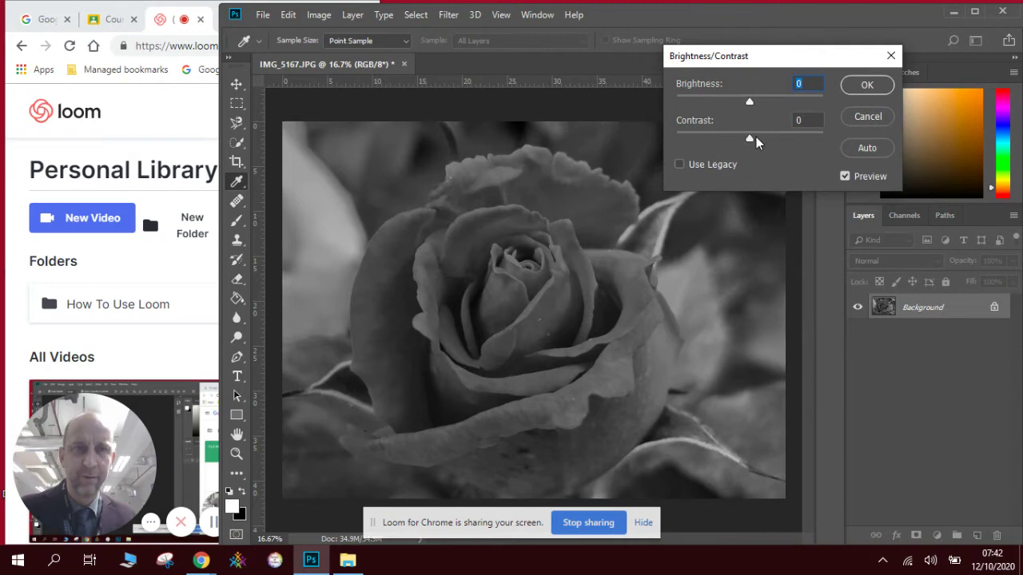
left_click_drag(756, 137, 783, 136)
mouse_move(751, 103)
left_mouse_down()
mouse_move(735, 101)
mouse_move(768, 104)
left_mouse_up()
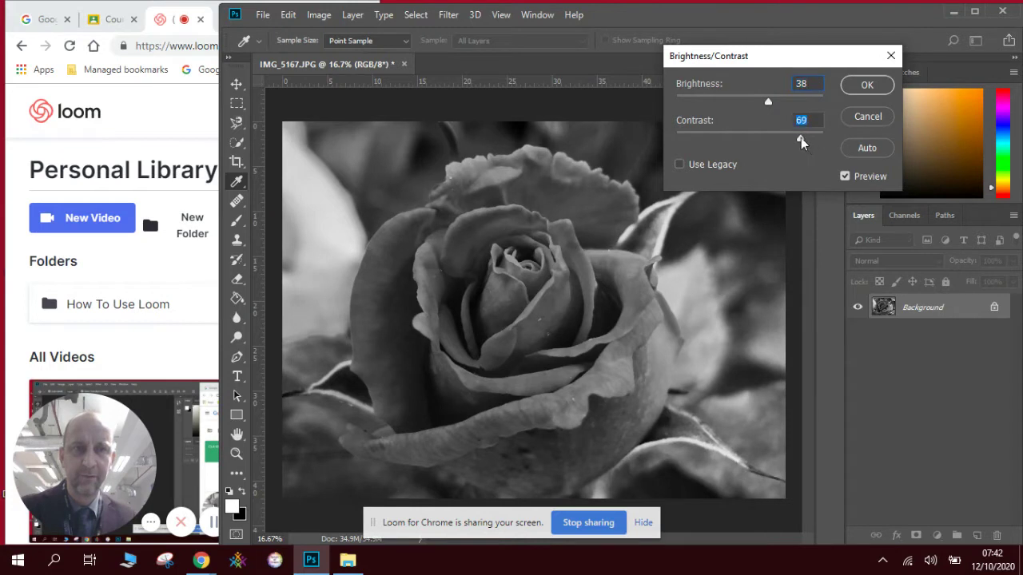
left_click_drag(765, 102, 769, 101)
left_click(868, 86)
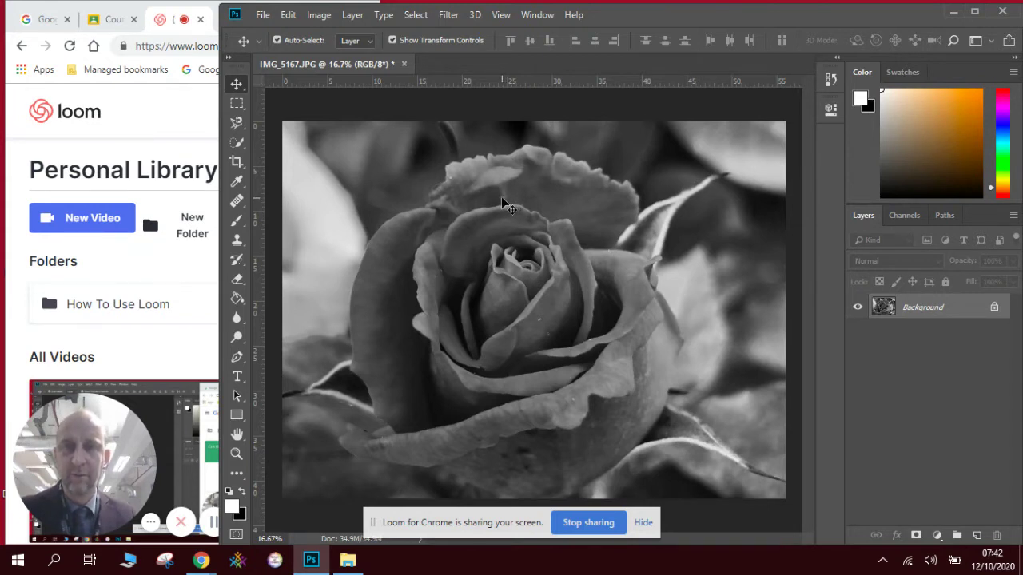
Undo both adjustments and duplicate the Background layer as Background copy.
key("ctrl+z")
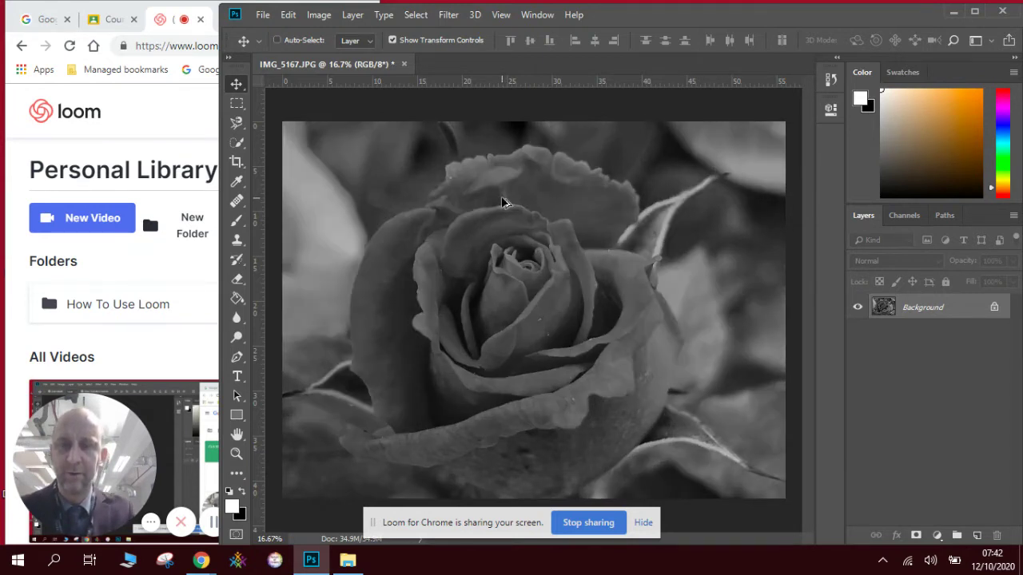
key("ctrl+z")
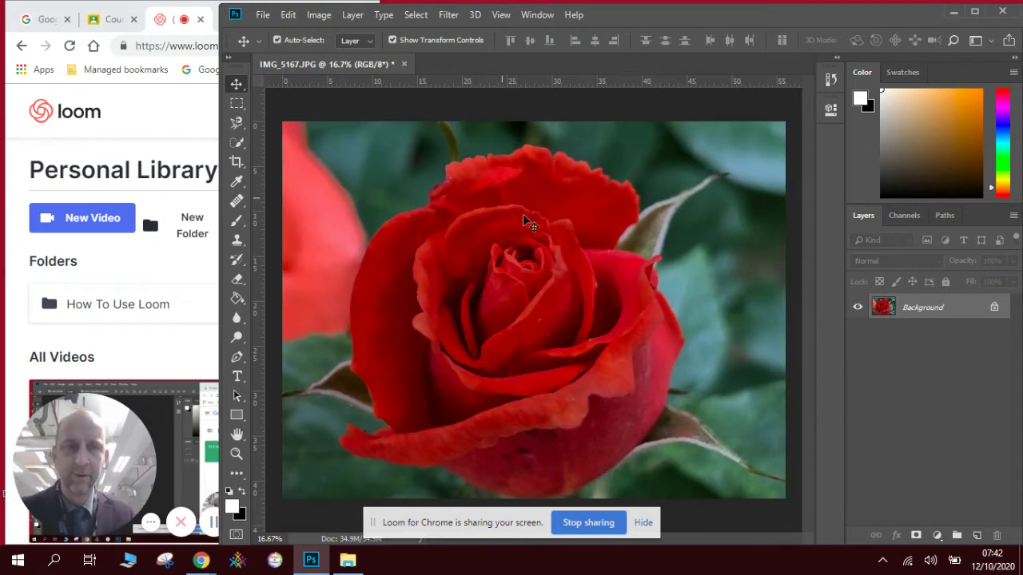
right_click(913, 306)
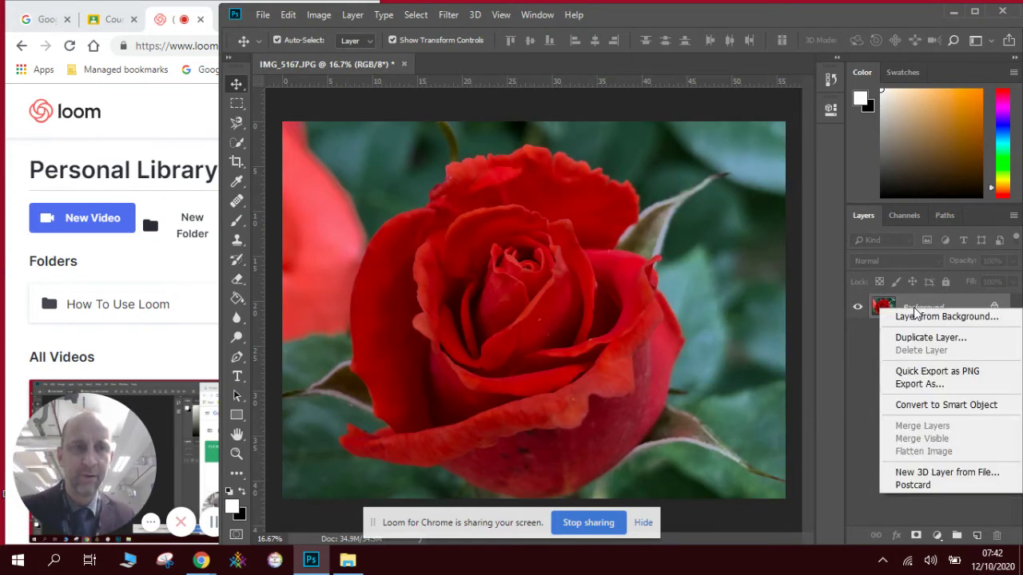
left_click(912, 339)
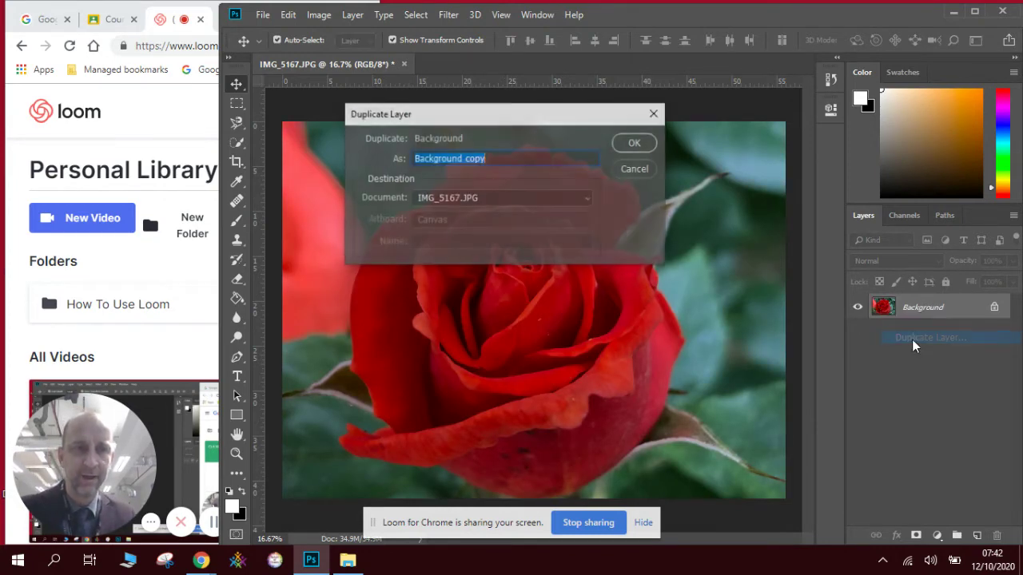
left_click(635, 143)
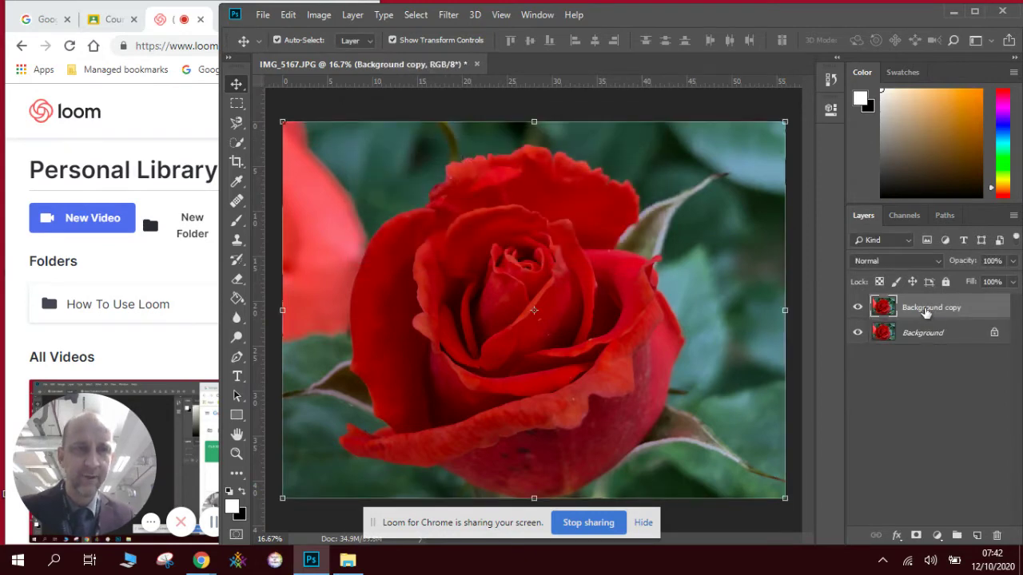
Convert the Background copy layer to black and white.
left_click(321, 16)
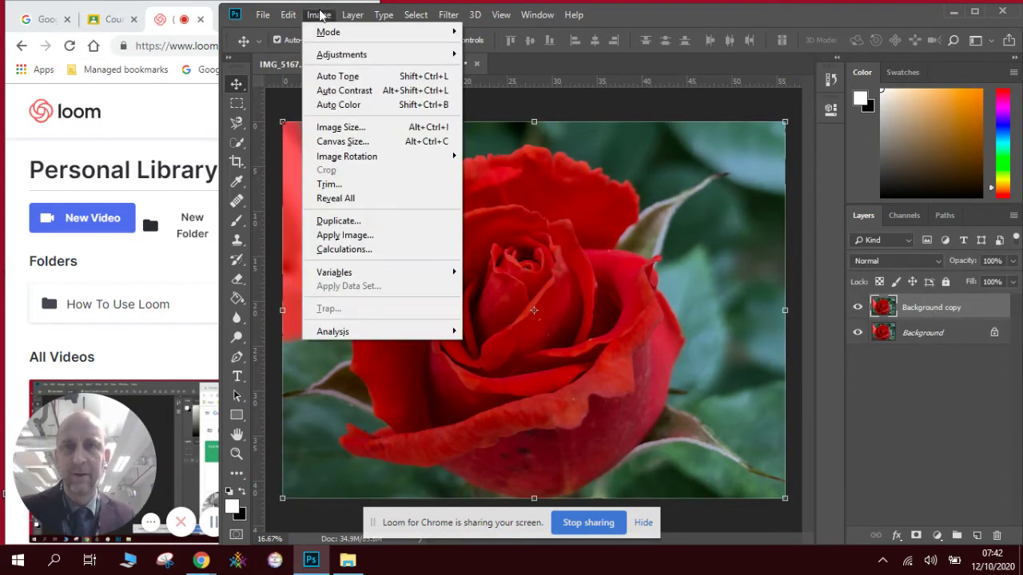
mouse_move(340, 54)
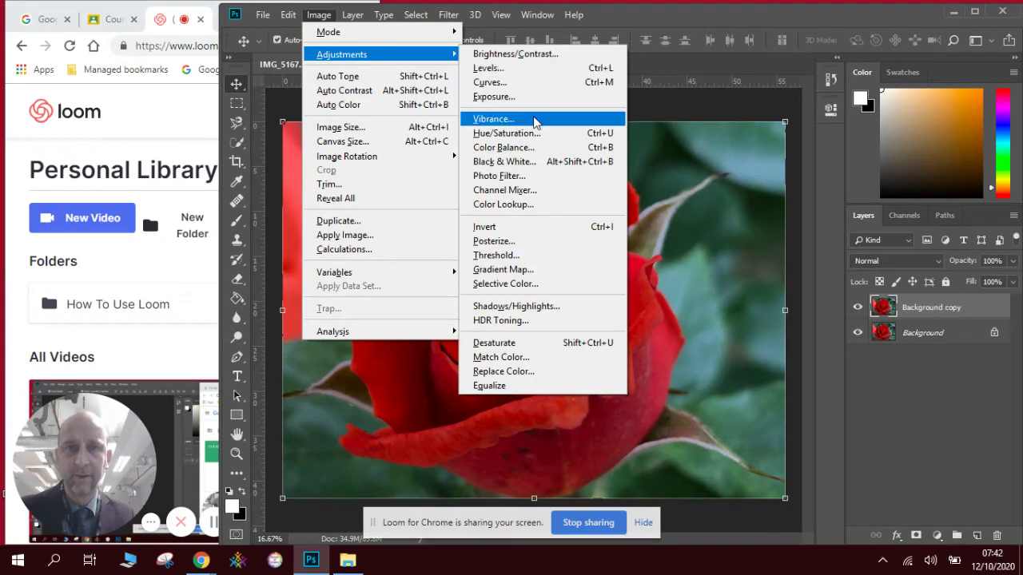
left_click(548, 161)
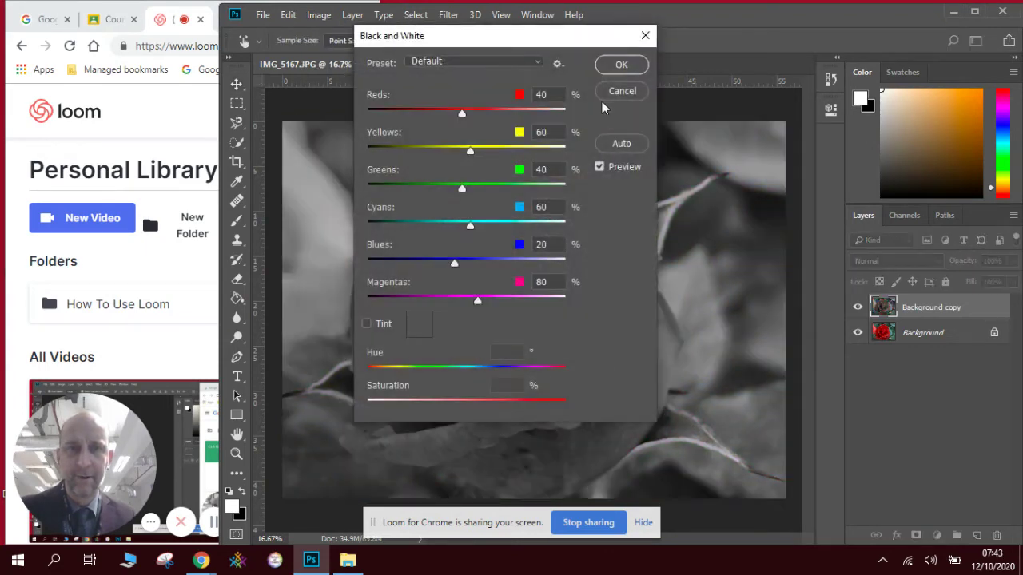
left_click(620, 66)
Set the copy layer's Brightness/Contrast to Contrast 61 and Brightness 26.
left_click(318, 16)
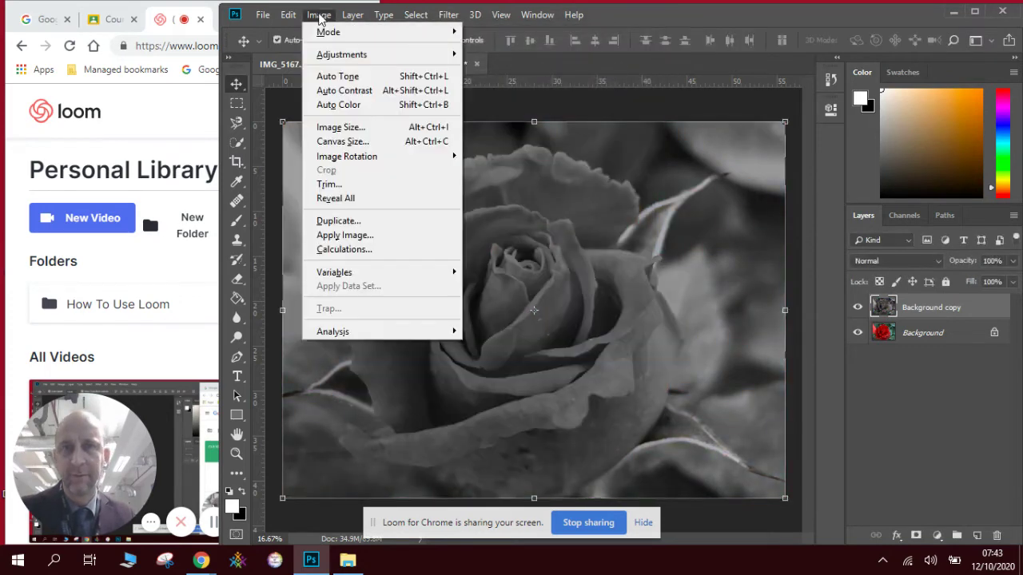
mouse_move(328, 56)
left_click(512, 53)
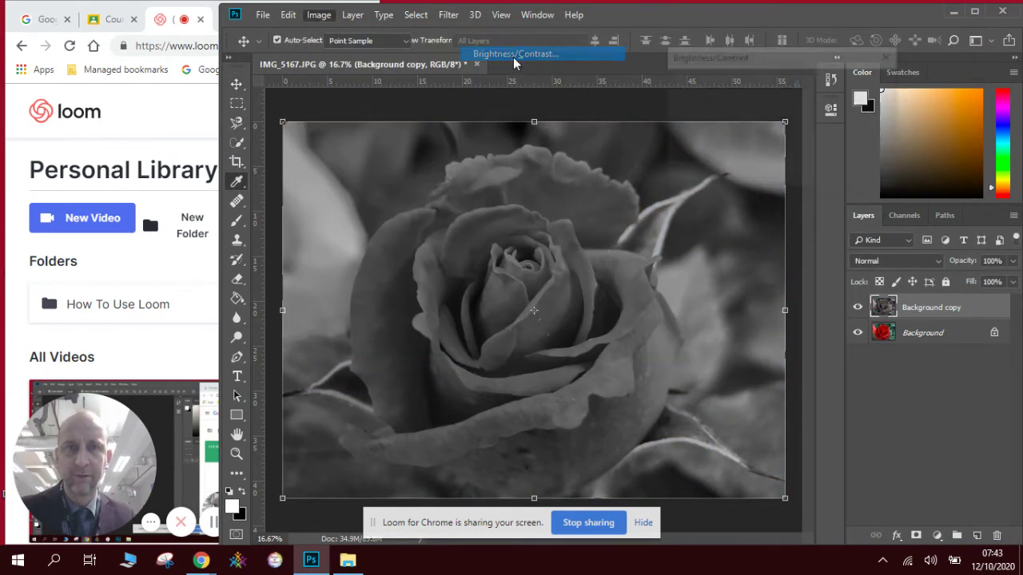
mouse_move(781, 142)
left_mouse_down()
mouse_move(771, 138)
mouse_move(794, 140)
left_mouse_up()
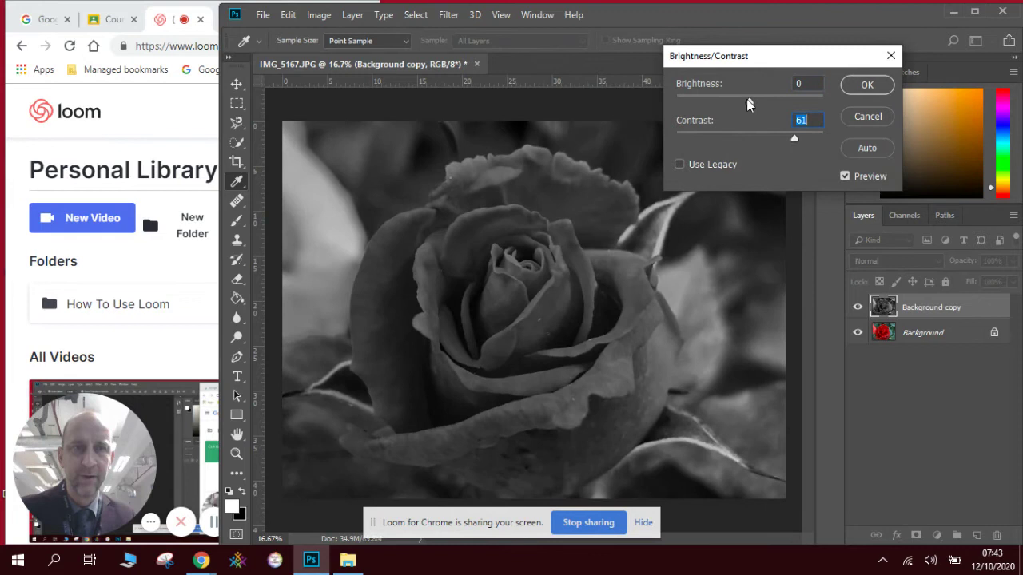
left_click_drag(749, 102, 762, 102)
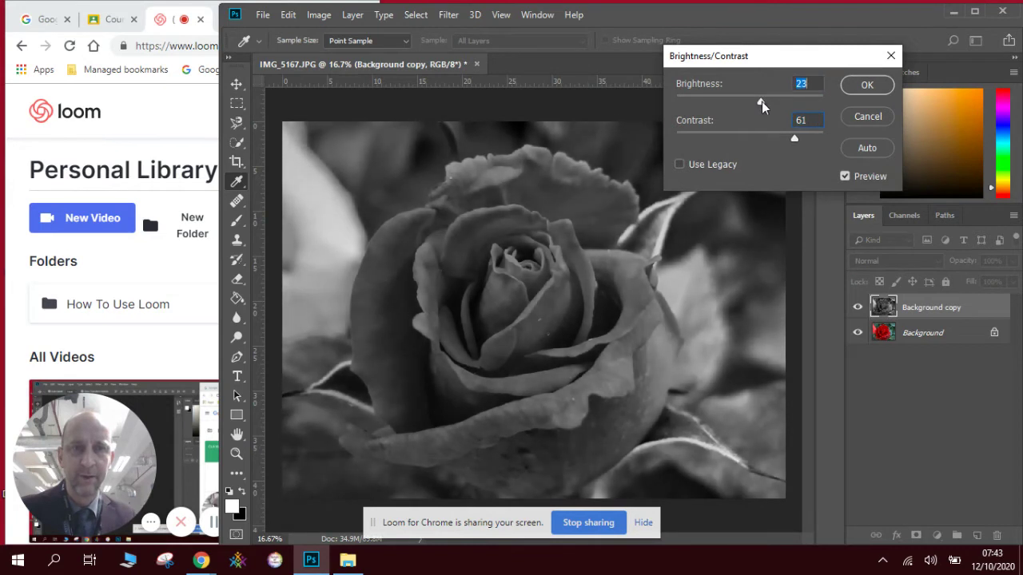
left_click(867, 85)
key("v")
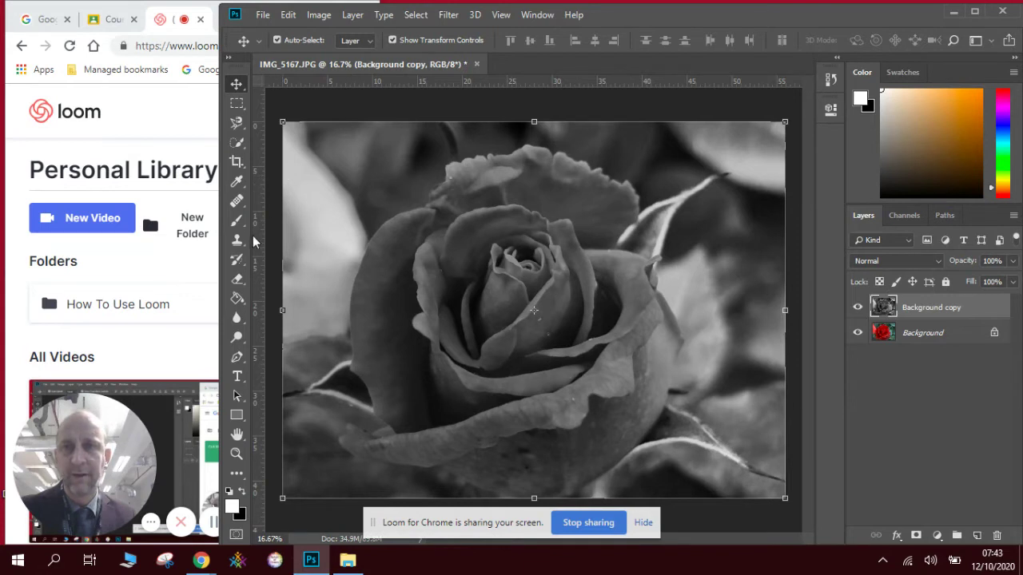
Set up a 193 px Eraser and erase along the rose's top petal edge to reveal red.
left_click(237, 278)
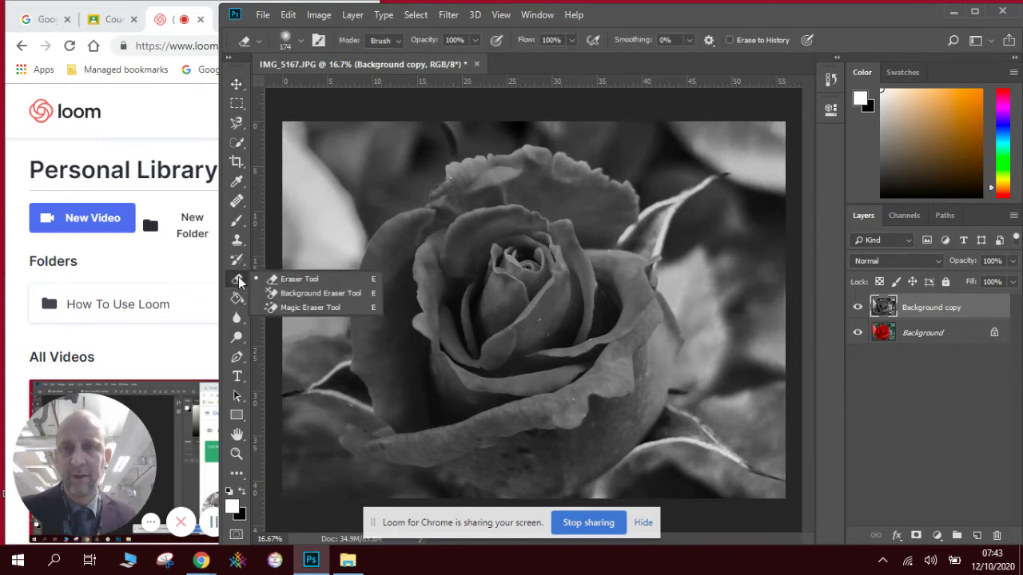
left_click(290, 278)
left_click(301, 42)
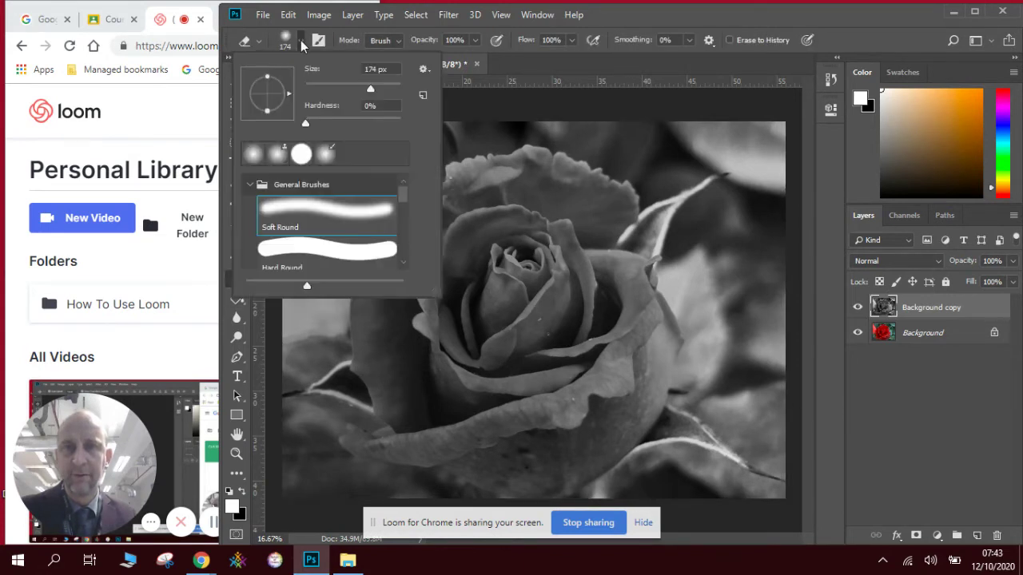
left_click(359, 87)
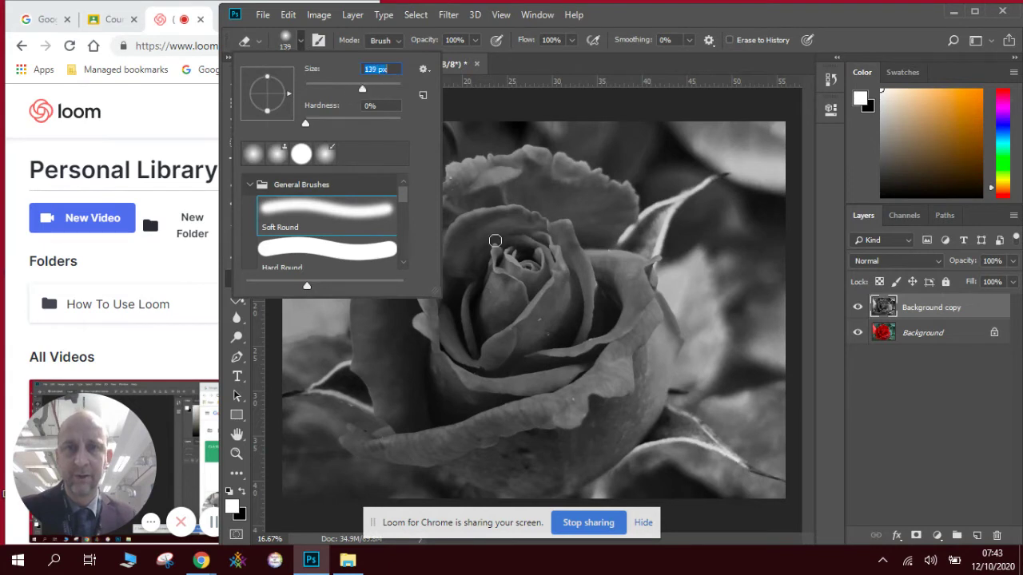
left_click_drag(363, 84, 375, 85)
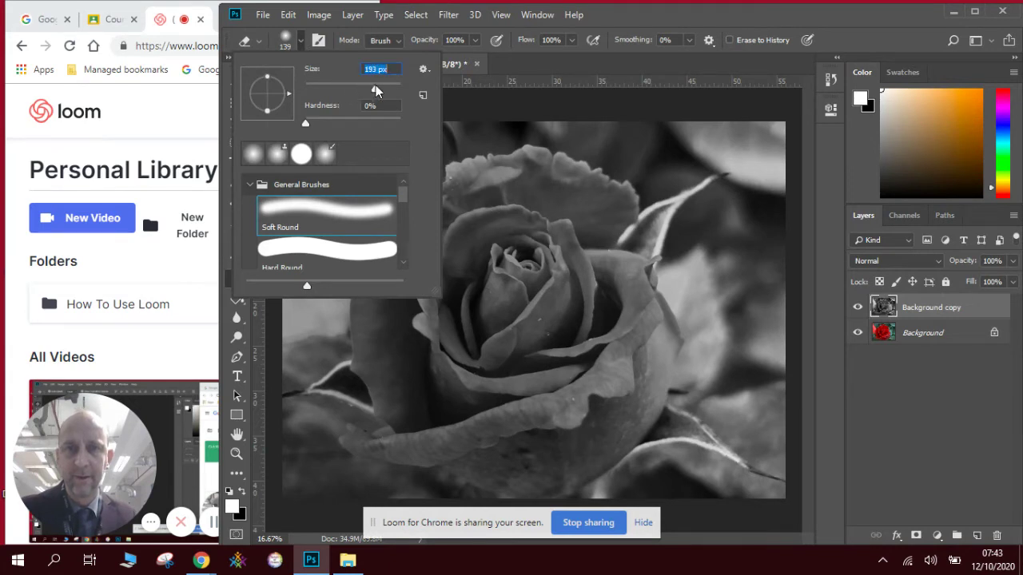
left_click(513, 168)
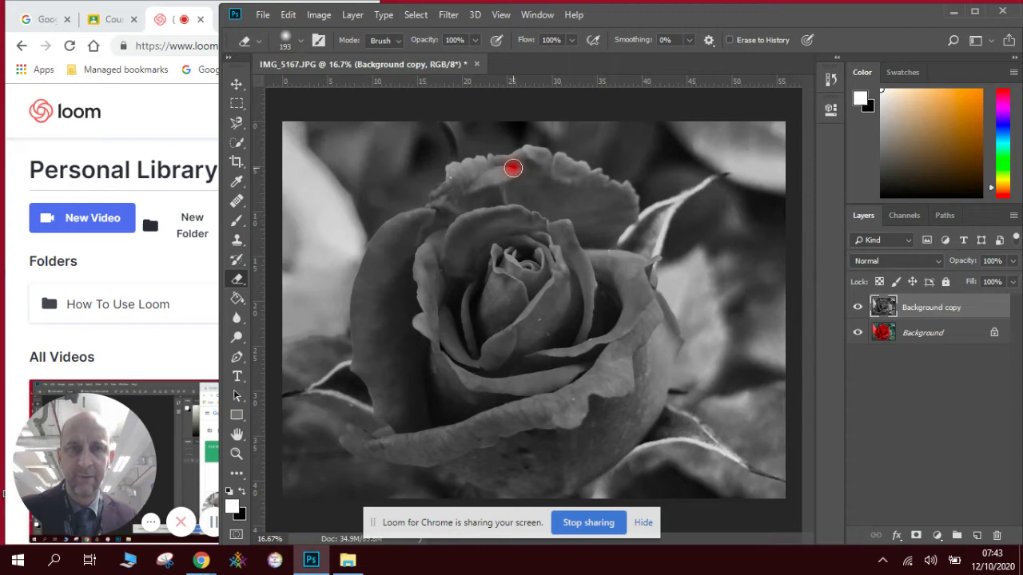
mouse_move(513, 168)
left_mouse_down()
mouse_move(454, 172)
mouse_move(441, 207)
mouse_move(377, 246)
mouse_move(362, 351)
mouse_move(389, 417)
mouse_move(377, 343)
mouse_move(399, 261)
mouse_move(381, 298)
mouse_move(391, 249)
mouse_move(503, 163)
mouse_move(532, 155)
mouse_move(628, 200)
mouse_move(605, 257)
mouse_move(636, 265)
mouse_move(665, 349)
mouse_move(647, 426)
mouse_move(586, 475)
mouse_move(545, 486)
mouse_move(379, 450)
mouse_move(352, 440)
mouse_move(405, 429)
mouse_move(374, 443)
mouse_move(400, 358)
mouse_move(388, 335)
left_mouse_up()
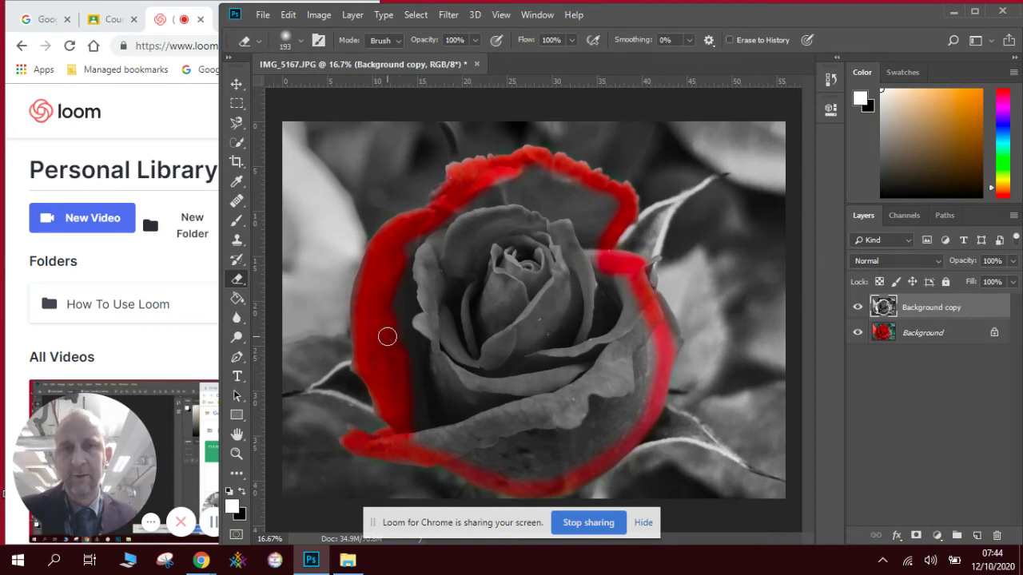
Enlarge the eraser to 480 px and erase the remaining grey over the rose's petals.
left_click(300, 41)
left_click_drag(376, 88, 391, 87)
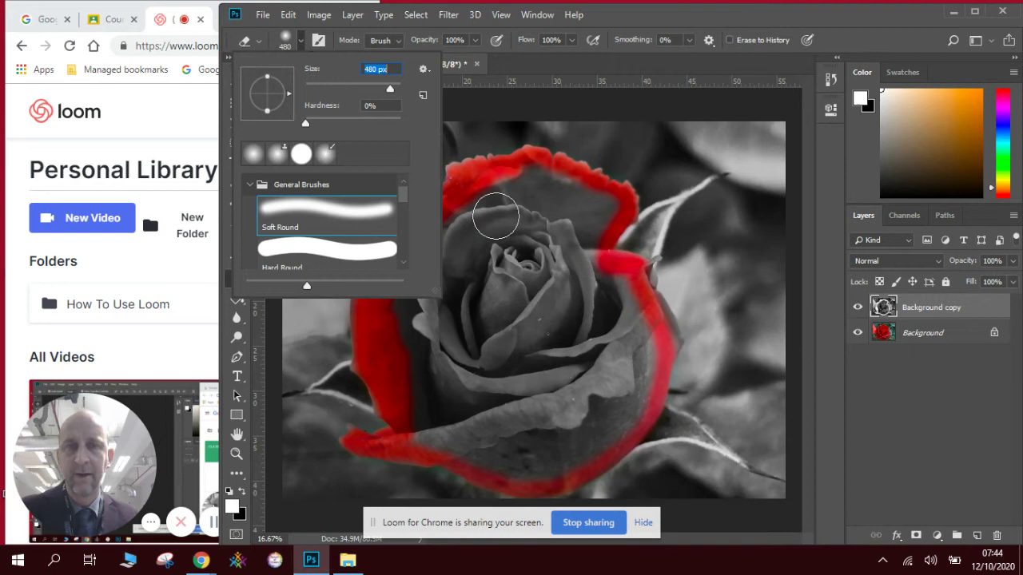
mouse_move(498, 212)
left_mouse_down()
mouse_move(439, 238)
mouse_move(404, 328)
mouse_move(417, 332)
mouse_move(428, 306)
mouse_move(421, 369)
mouse_move(452, 428)
mouse_move(421, 425)
mouse_move(508, 449)
mouse_move(497, 460)
mouse_move(531, 454)
mouse_move(552, 435)
mouse_move(583, 438)
mouse_move(545, 479)
mouse_move(595, 438)
mouse_move(608, 407)
mouse_move(612, 417)
mouse_move(633, 345)
mouse_move(624, 403)
mouse_move(589, 373)
mouse_move(544, 400)
mouse_move(488, 376)
mouse_move(463, 337)
mouse_move(527, 233)
mouse_move(474, 275)
mouse_move(545, 228)
mouse_move(534, 182)
mouse_move(602, 208)
mouse_move(574, 275)
mouse_move(581, 238)
mouse_move(614, 315)
mouse_move(582, 304)
mouse_move(556, 243)
mouse_move(482, 218)
mouse_move(490, 200)
mouse_move(576, 291)
mouse_move(588, 335)
mouse_move(474, 351)
mouse_move(455, 388)
mouse_move(444, 350)
mouse_move(583, 418)
mouse_move(637, 359)
mouse_move(537, 412)
mouse_move(514, 257)
left_mouse_up()
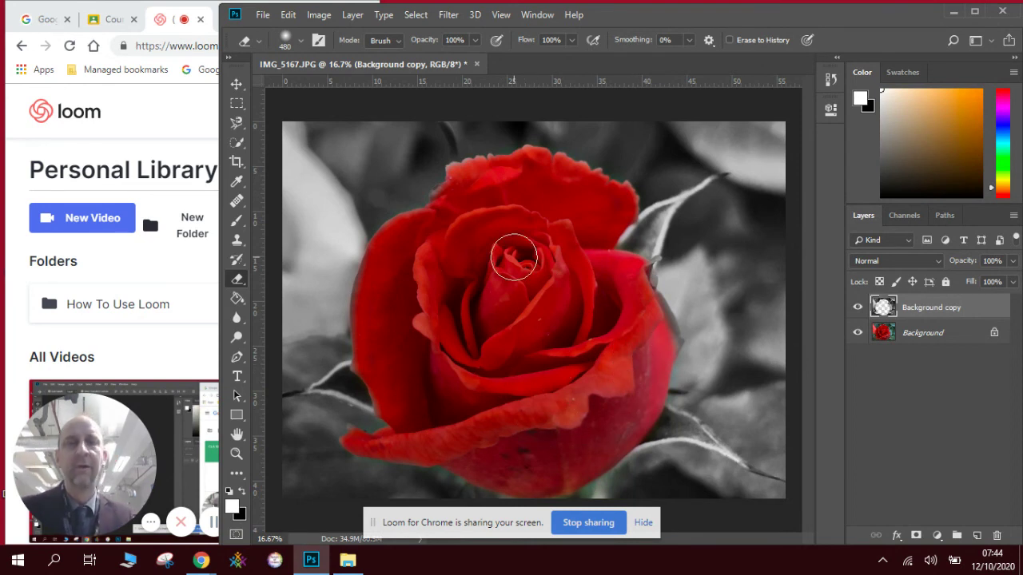
Save the image as 'Colour splash' in Photoshop PSD format, accepting the format options.
left_click(262, 16)
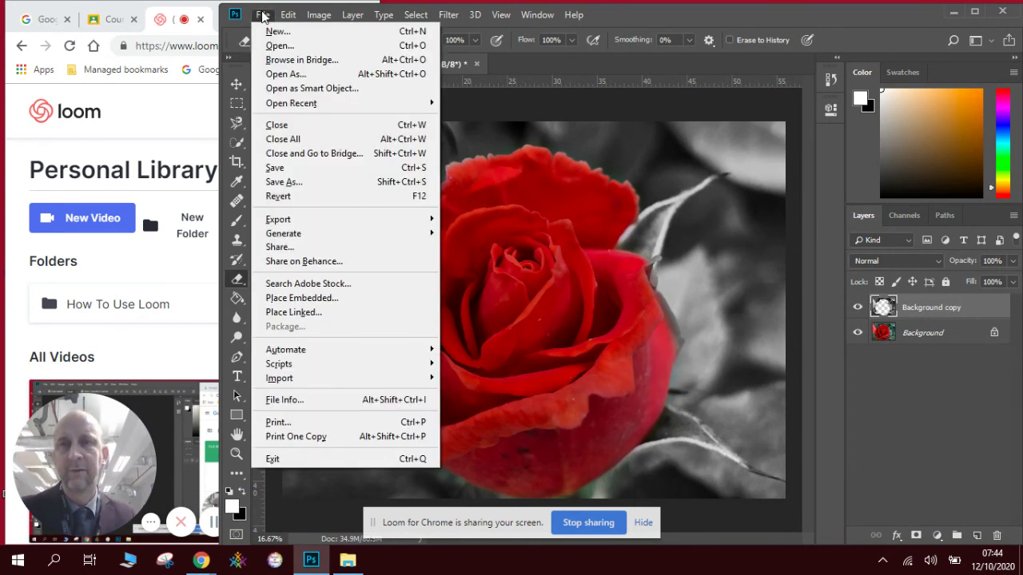
left_click(325, 182)
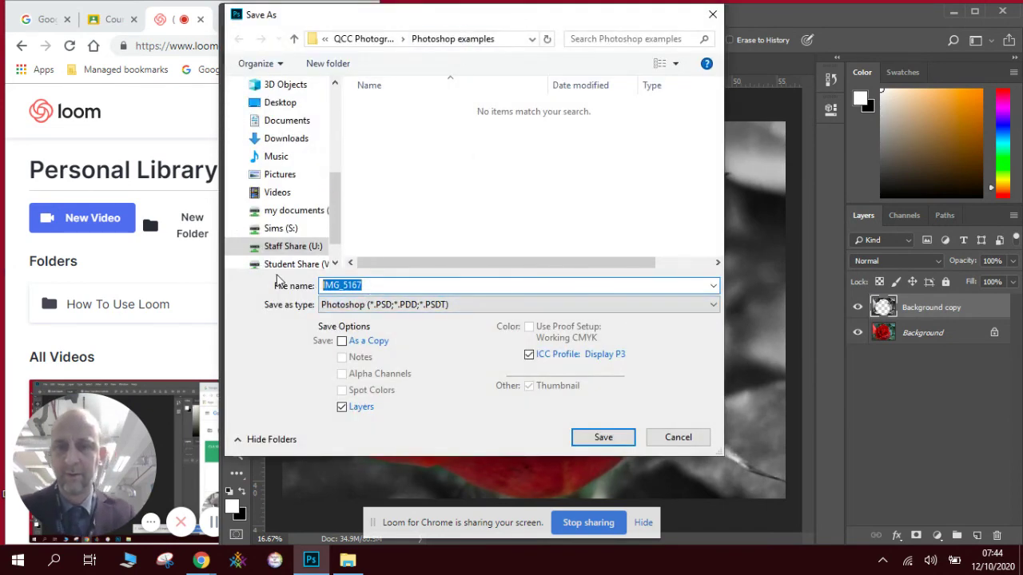
type("Colour splash")
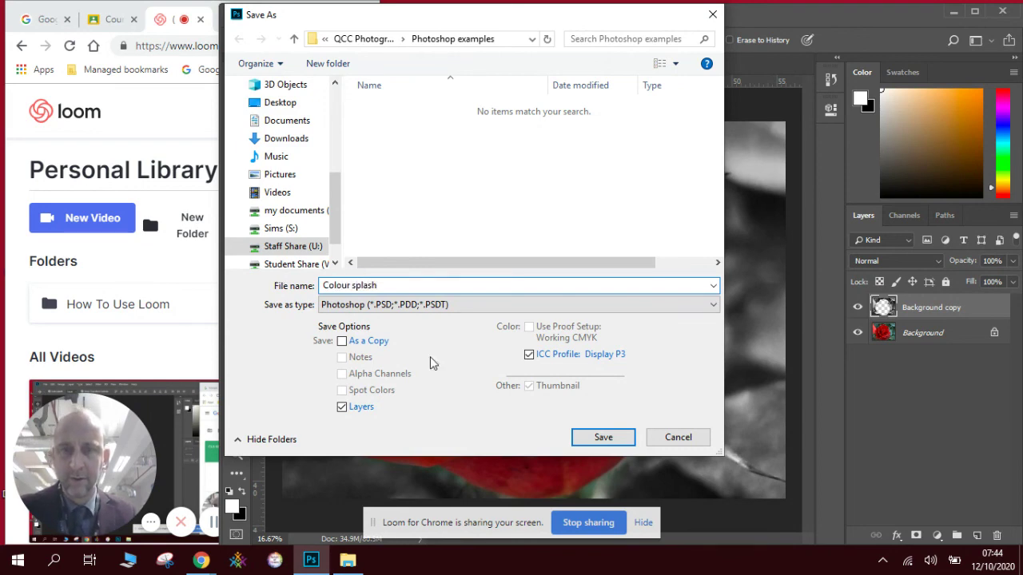
left_click(602, 440)
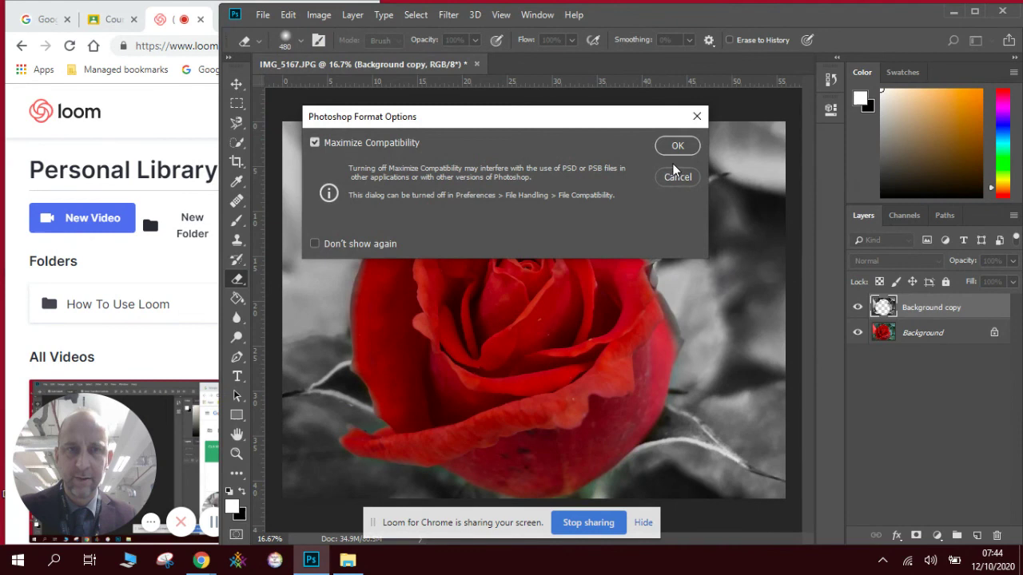
left_click(677, 146)
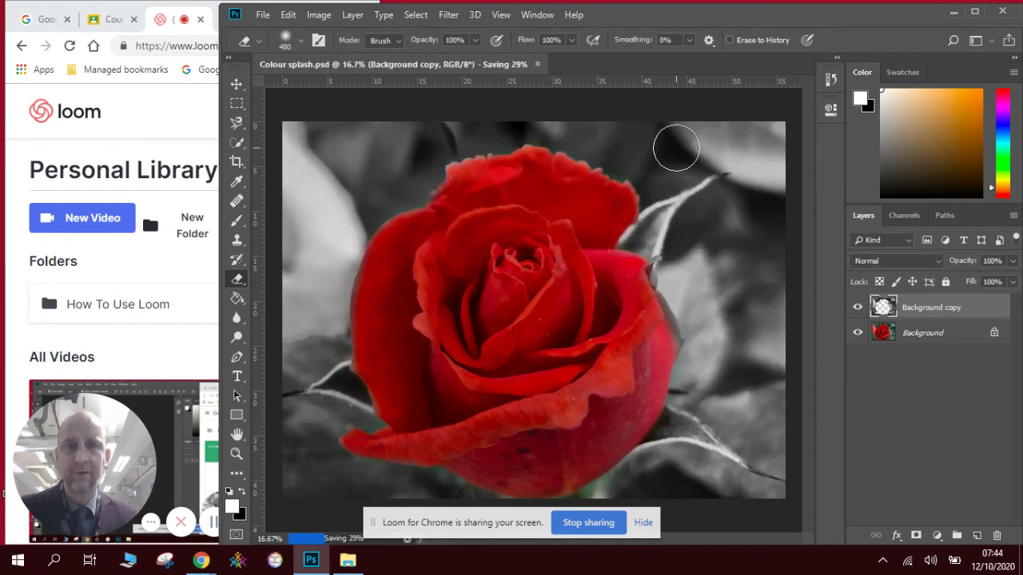